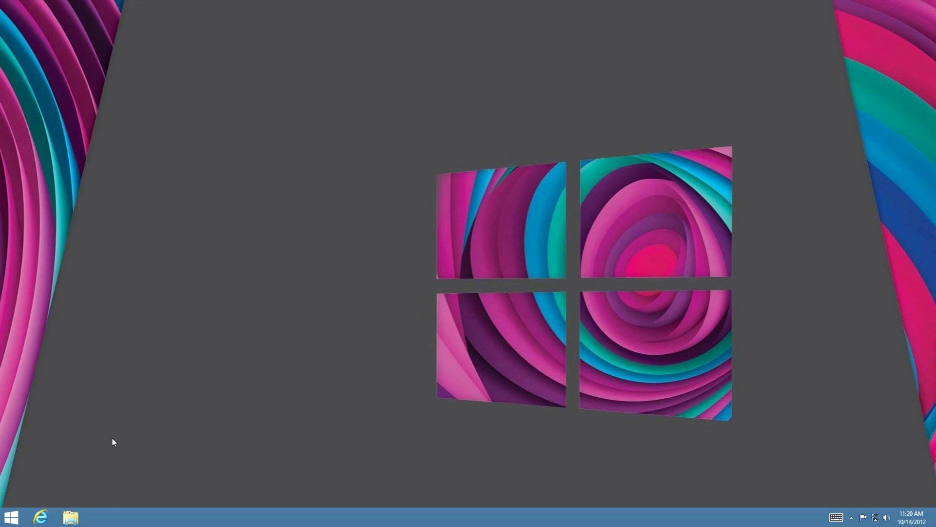
# View Screenshot (2) from the Pictures library's Screenshots folder, then close the viewer and folder
pyautogui.click(72, 517)
pyautogui.doubleClick(579, 113)
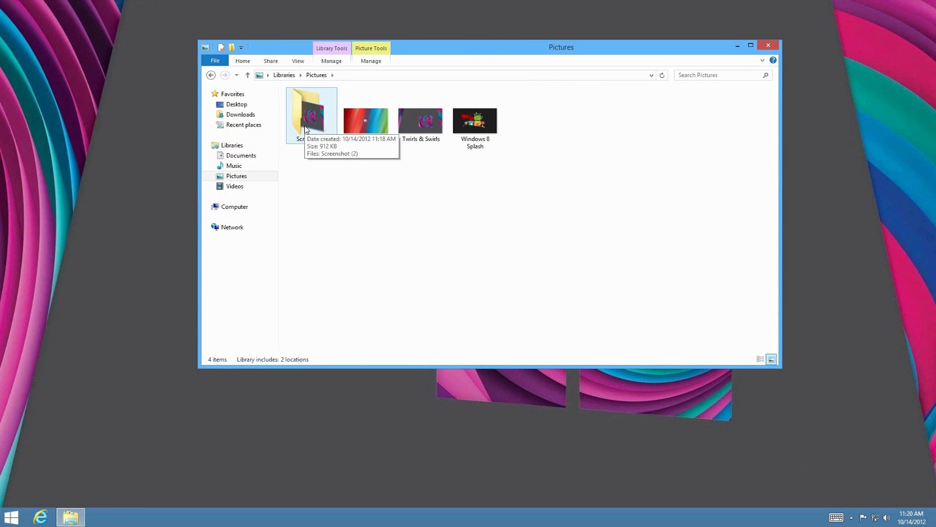
pyautogui.doubleClick(305, 129)
pyautogui.doubleClick(332, 107)
pyautogui.rightClick(333, 104)
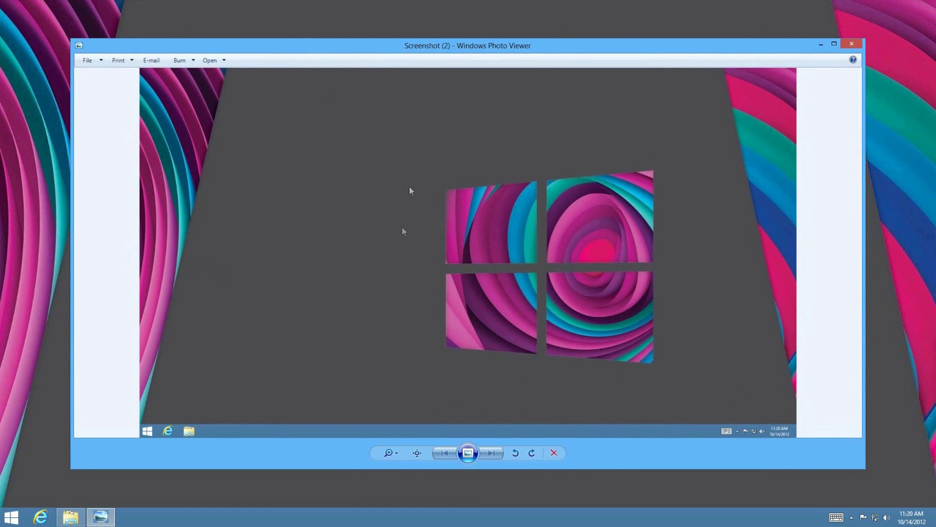
pyautogui.click(851, 44)
pyautogui.click(767, 46)
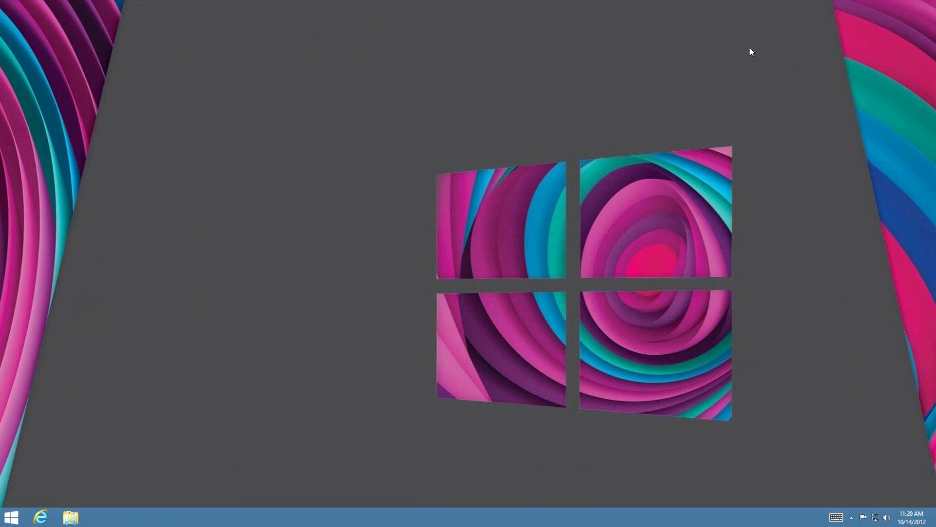
# Show the charms and clock with Win+C, dismiss them, and switch to the Photos app
pyautogui.press('super+c')
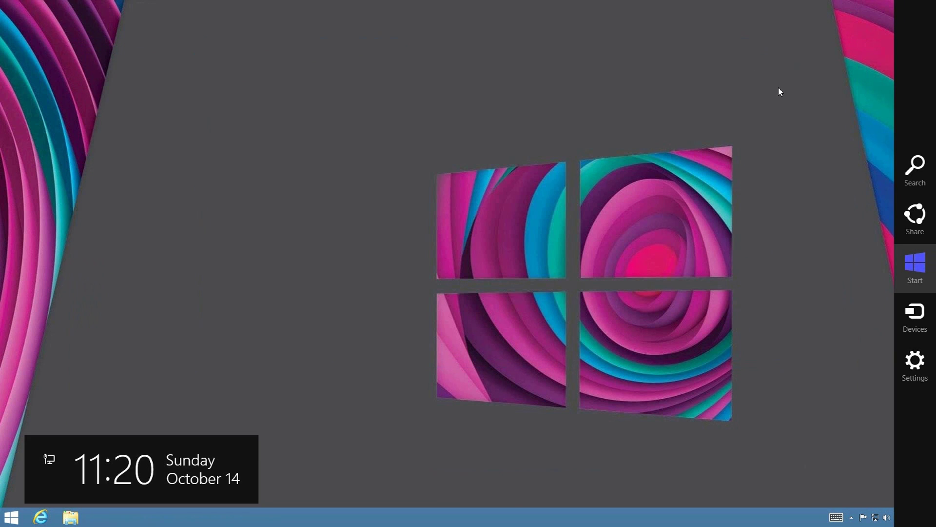
pyautogui.click(688, 218)
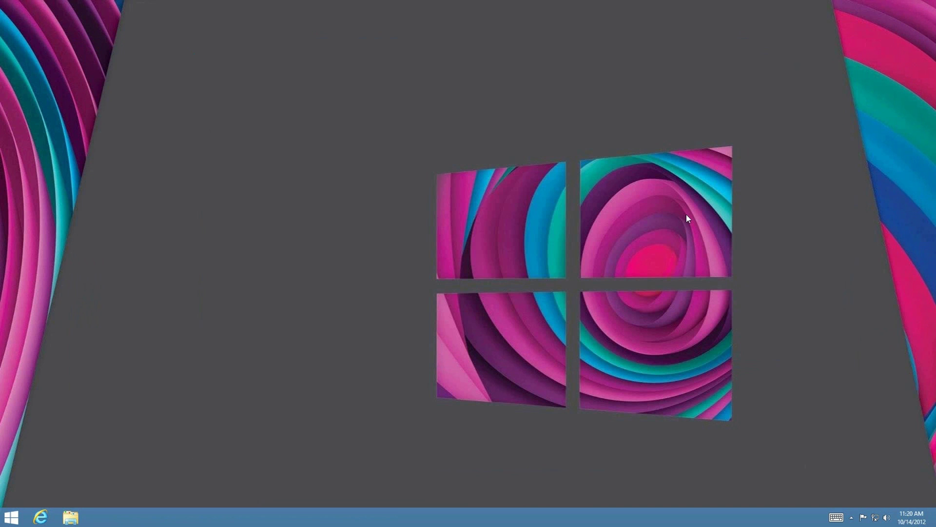
pyautogui.press('super+Tab')
# Bring up the app search pane (Win+Q) and then the settings search pane (Win+W)
pyautogui.press('super+q')
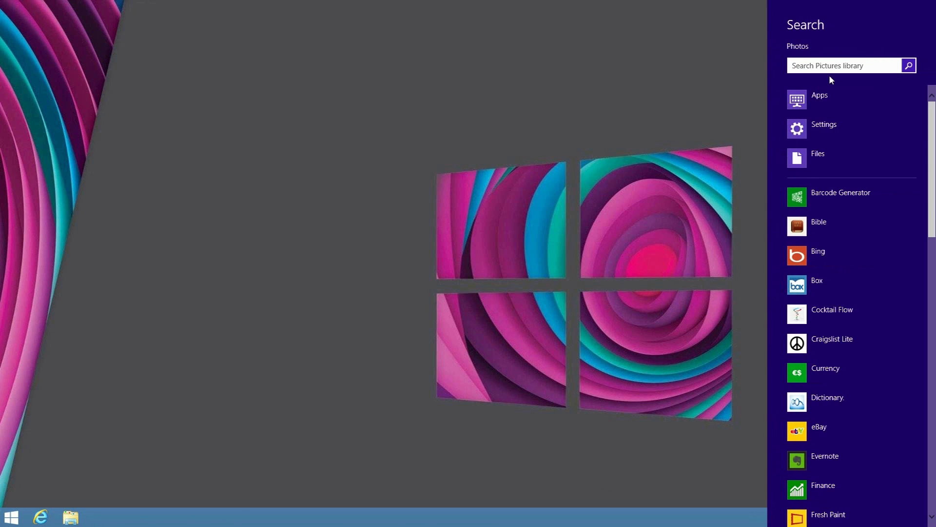
pyautogui.click(655, 132)
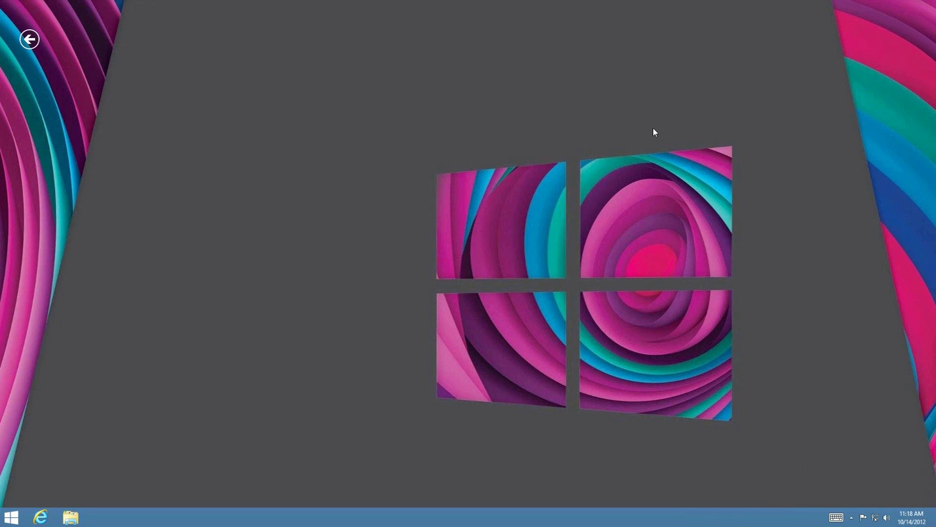
pyautogui.press('super+w')
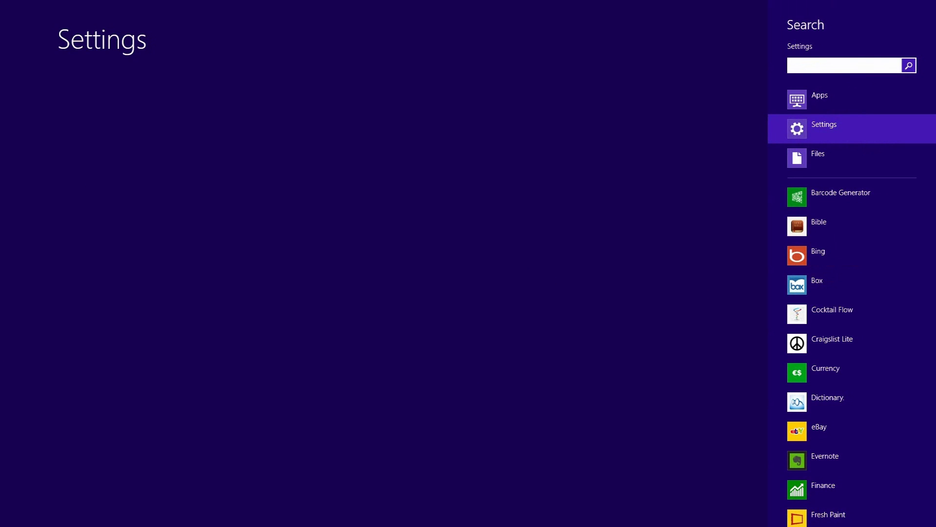
pyautogui.press('super')
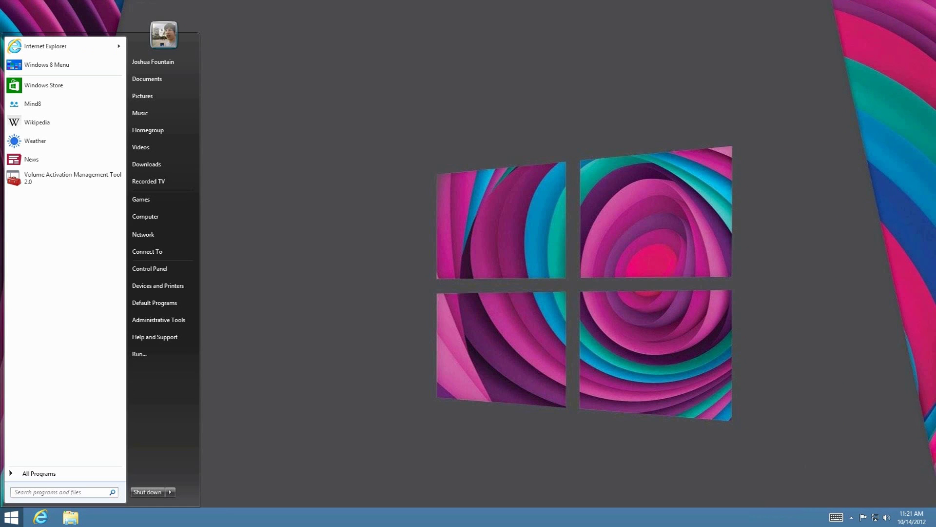
# Bring up the Files search pane with Win+F, then return to the bare desktop
pyautogui.press('super+f')
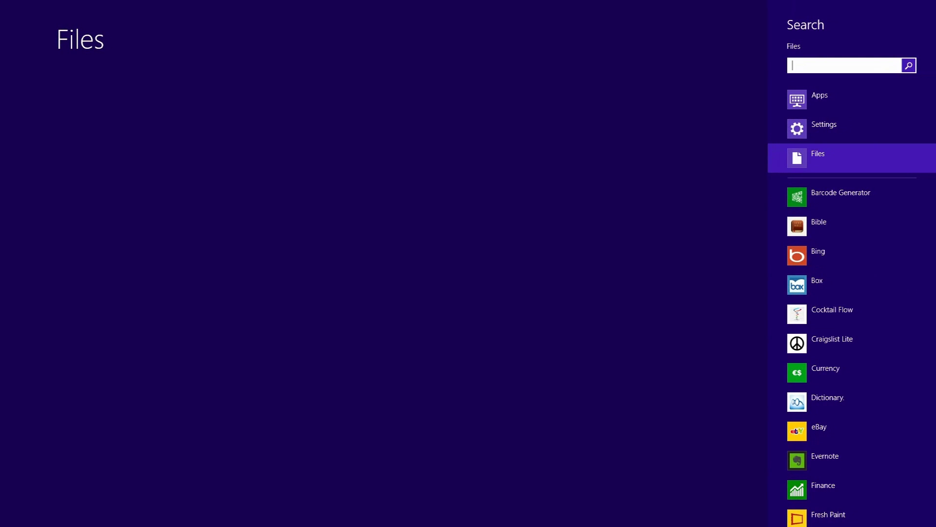
pyautogui.press('super')
pyautogui.click(654, 132)
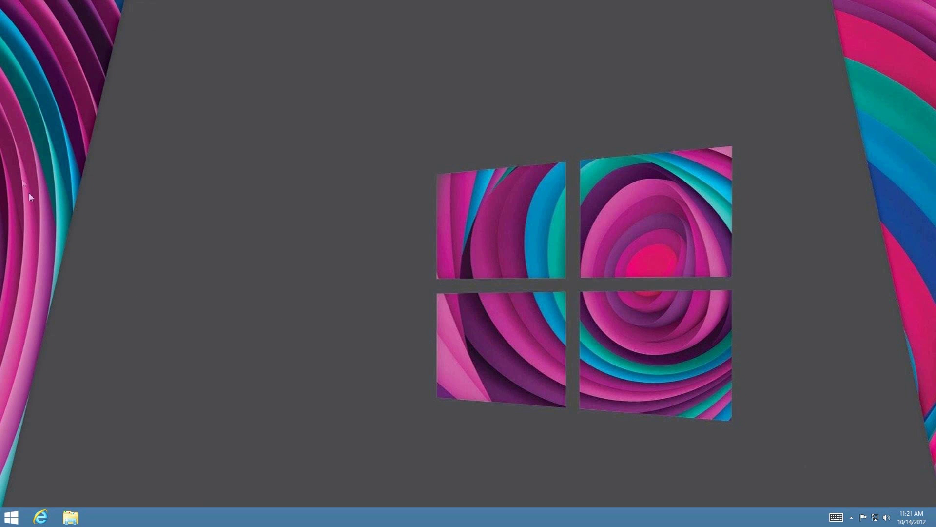
pyautogui.click(11, 517)
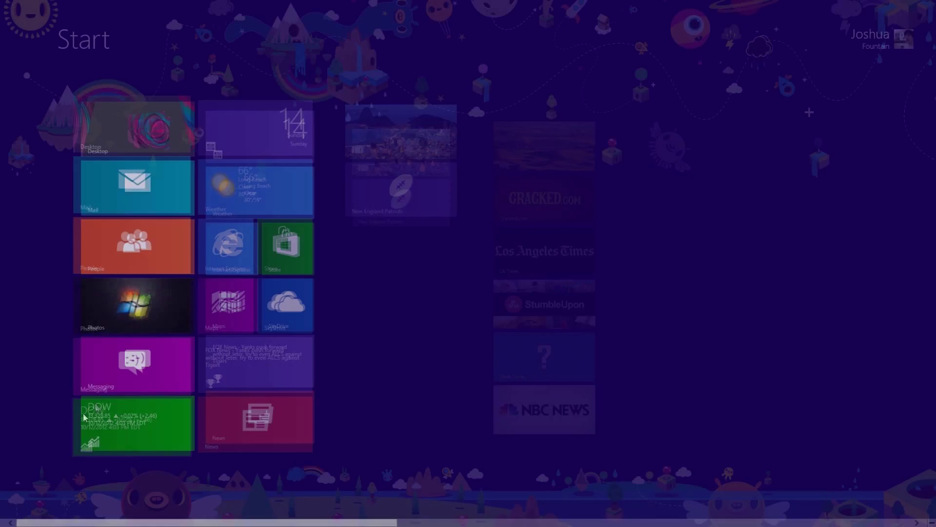
pyautogui.press('super+z')
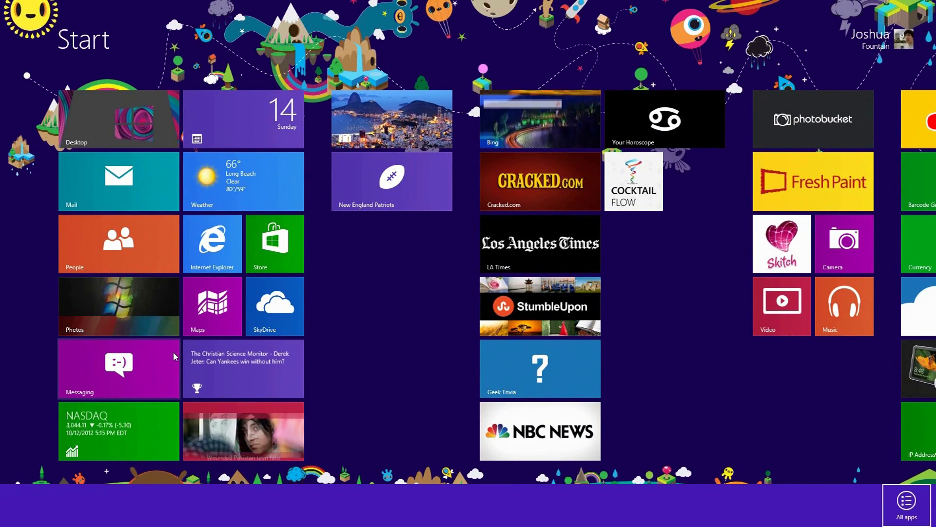
pyautogui.click(907, 502)
pyautogui.press('super+d')
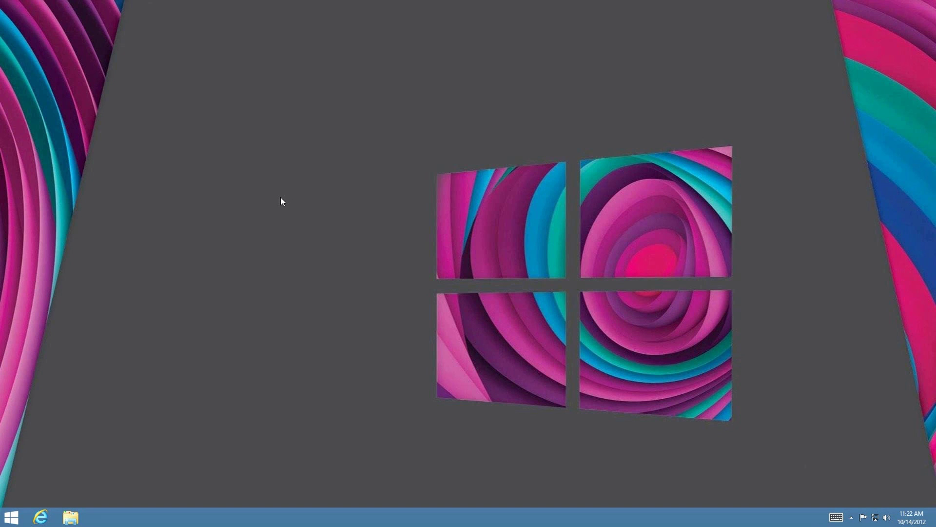
pyautogui.press('super+i')
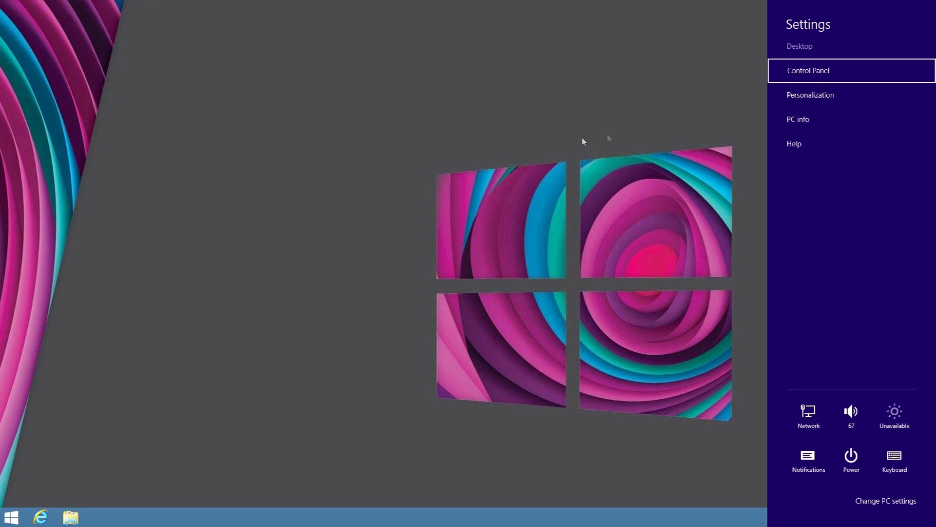
pyautogui.click(577, 142)
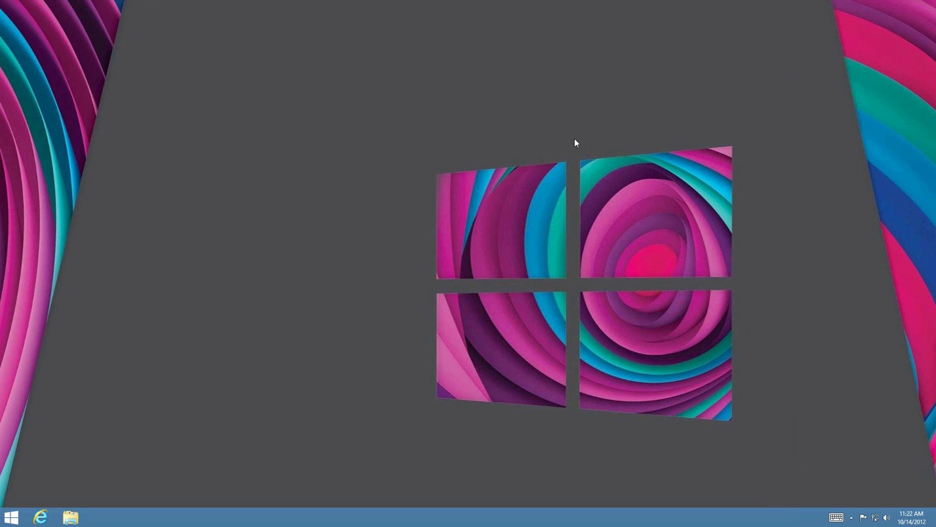
pyautogui.press('super+p')
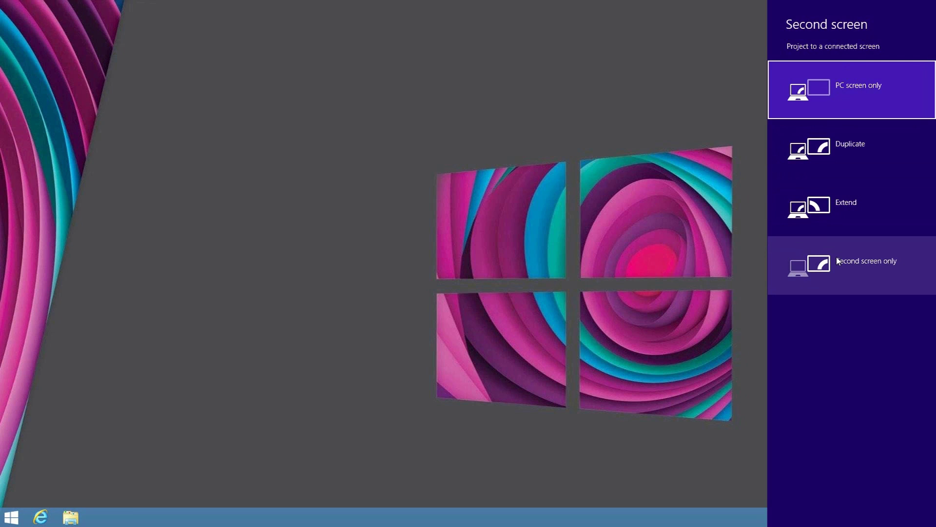
pyautogui.click(540, 348)
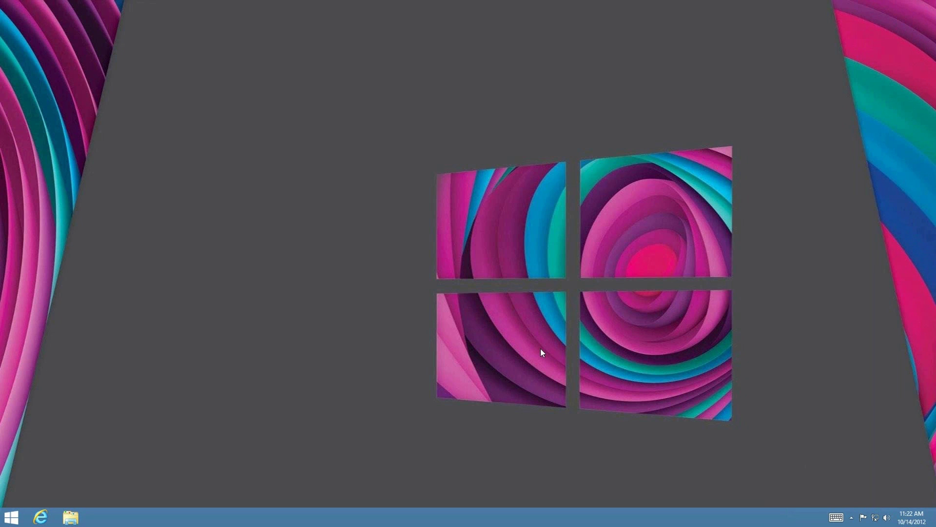
pyautogui.press('super+h')
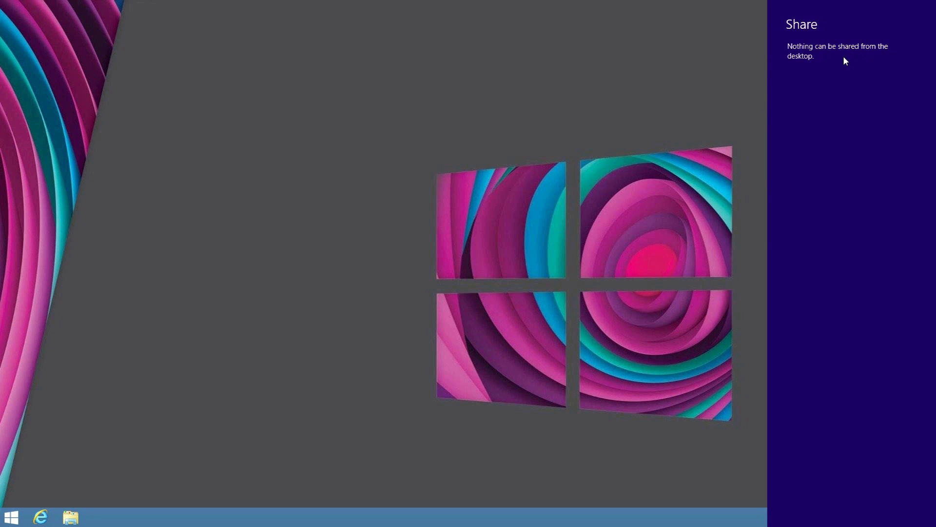
pyautogui.click(705, 97)
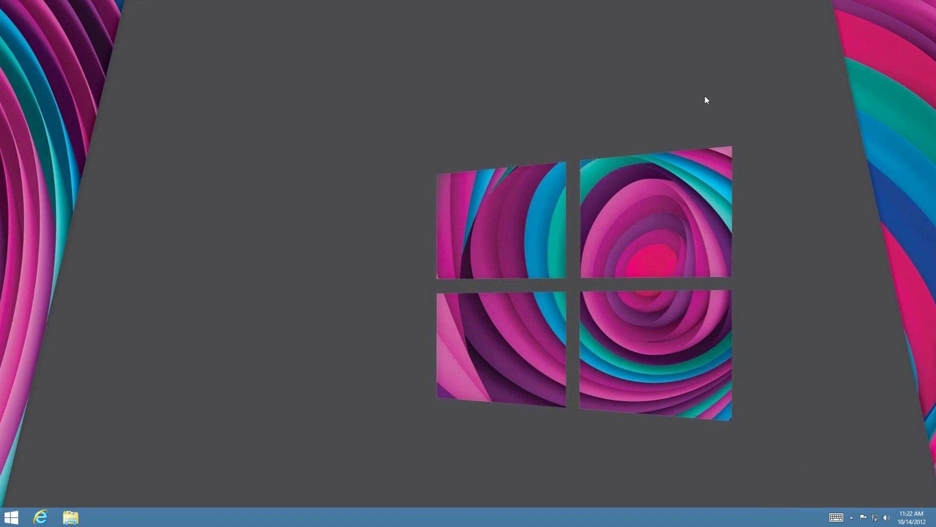
pyautogui.press('super+k')
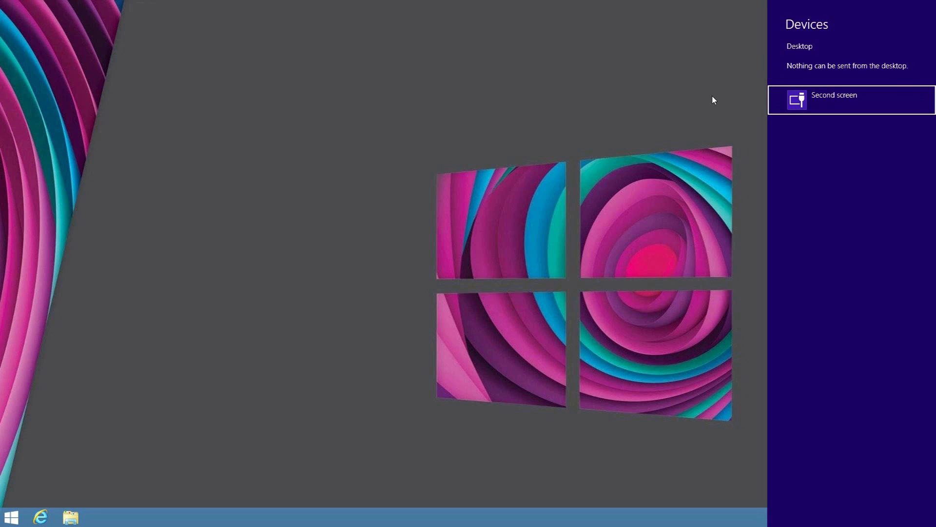
pyautogui.press('Escape')
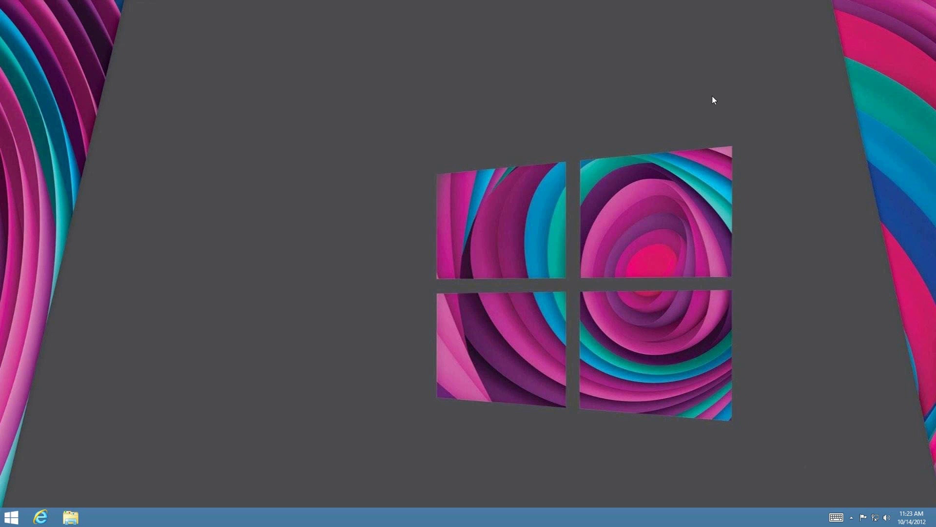
pyautogui.press('super+x')
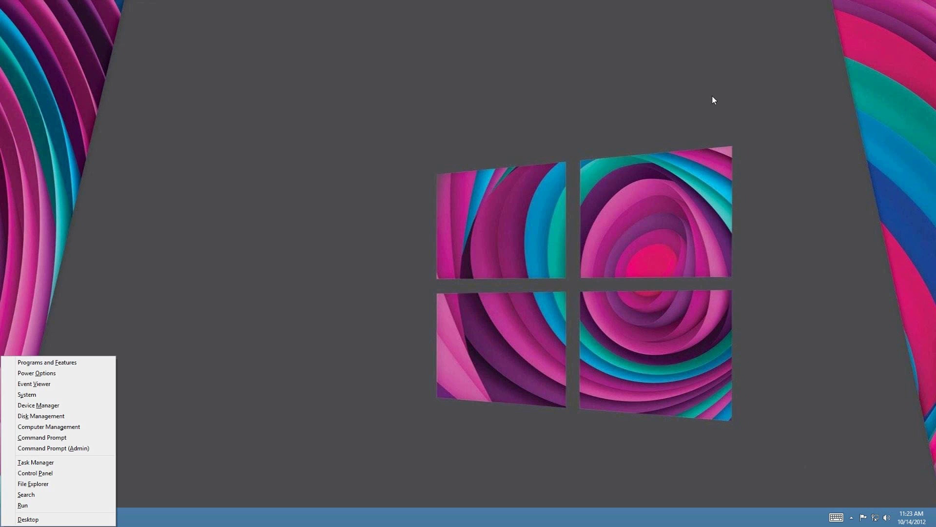
pyautogui.press('Escape')
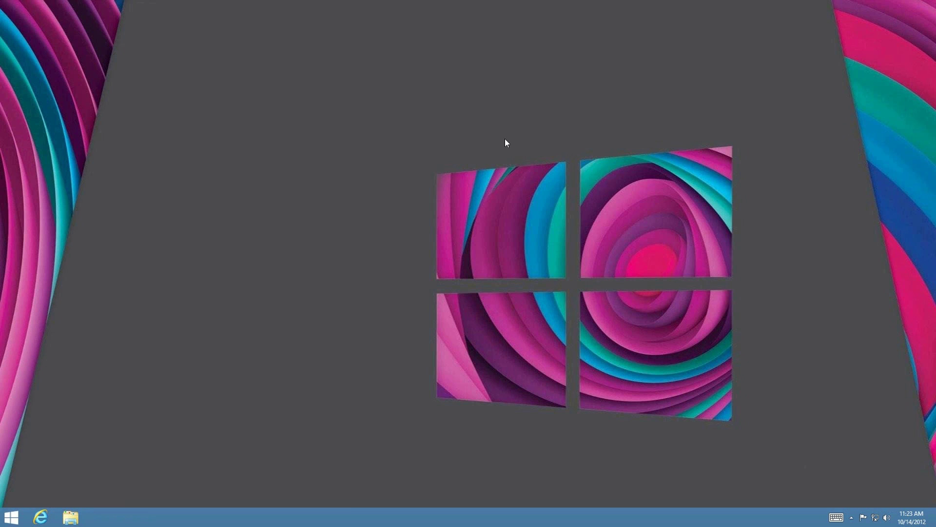
pyautogui.press('super+t')
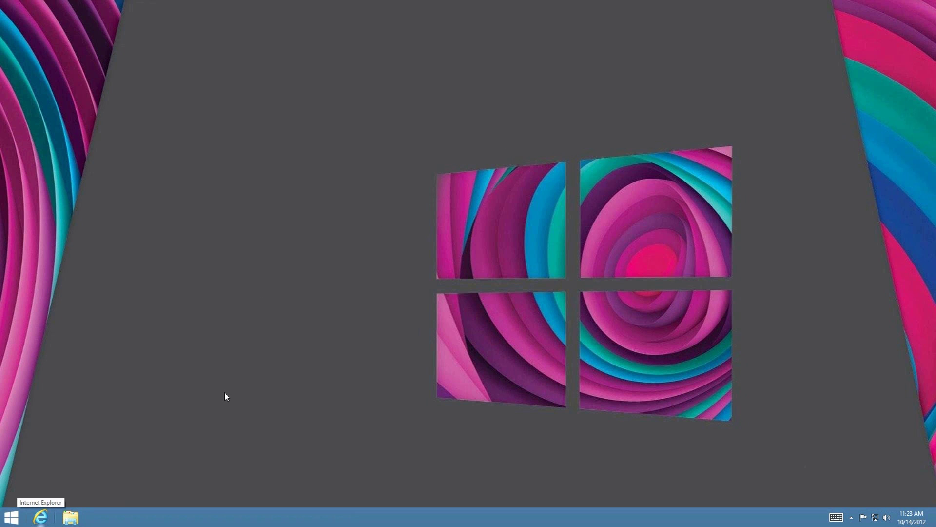
# Launch File Explorer and Internet Explorer from the taskbar, then minimize both windows
pyautogui.click(68, 517)
pyautogui.click(41, 516)
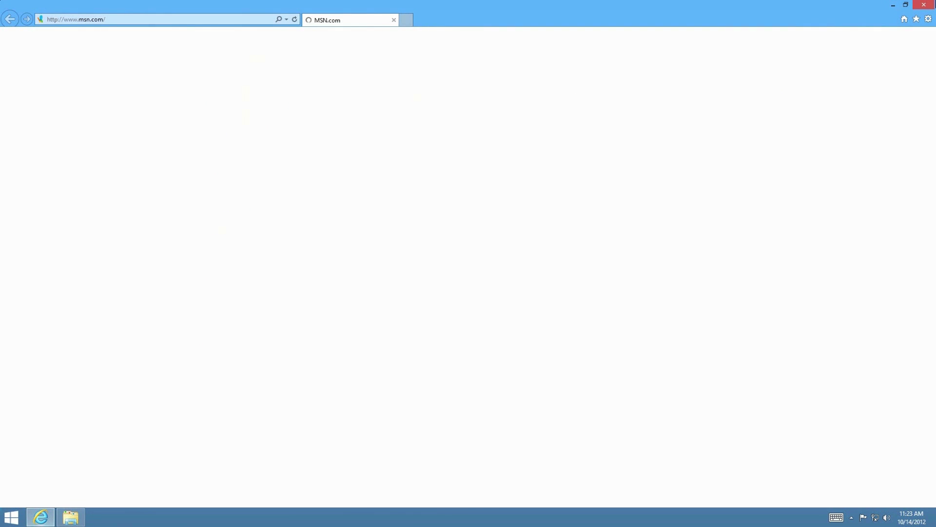
pyautogui.click(893, 5)
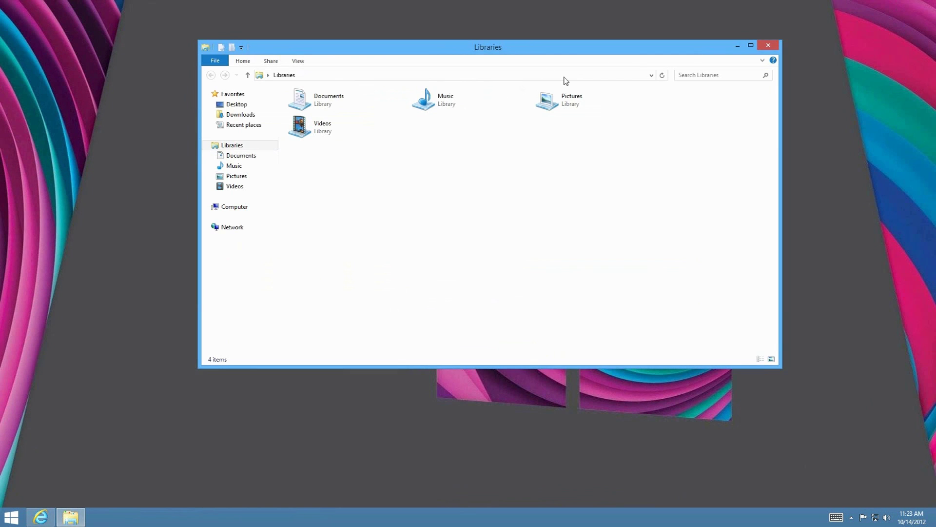
pyautogui.click(737, 46)
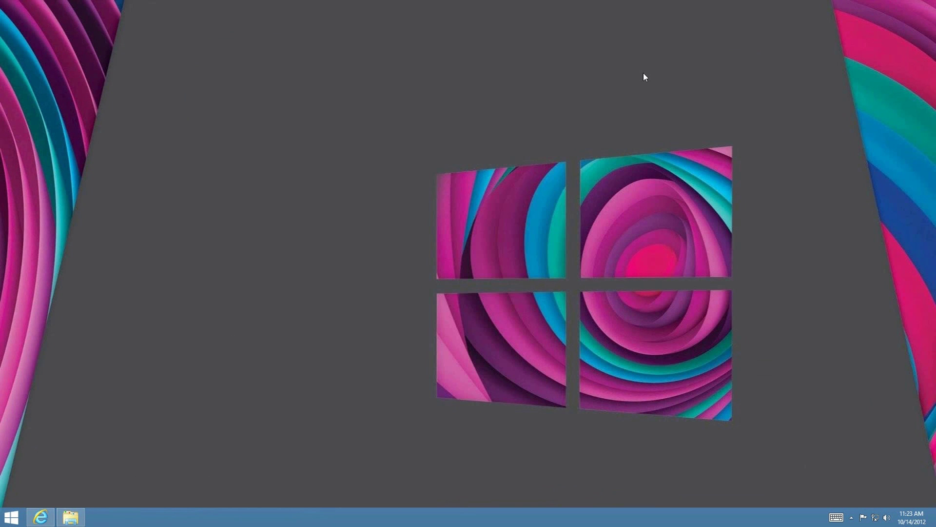
# Cycle through the taskbar window previews three times with Win+T, then stop with Escape
pyautogui.press('super+t')
pyautogui.press('super+t')
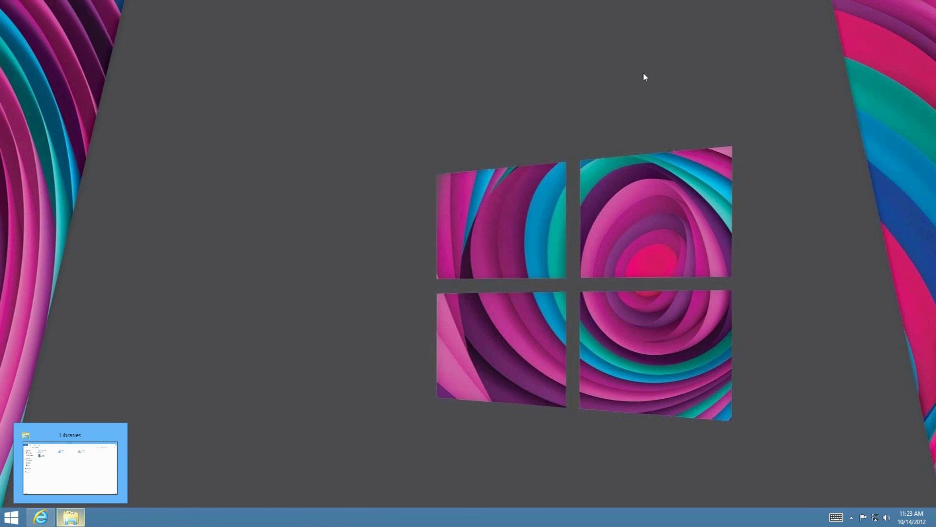
pyautogui.press('super+t')
pyautogui.press('super+t')
pyautogui.press('super+t')
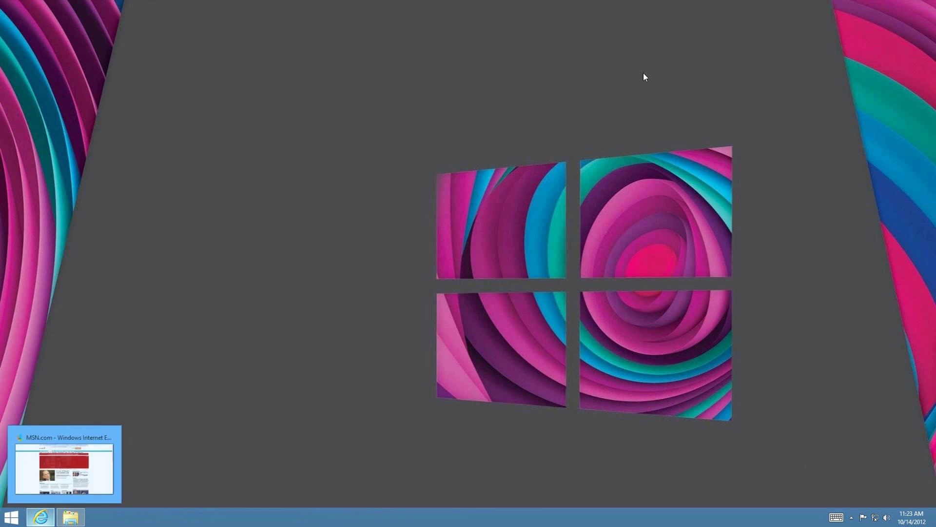
pyautogui.press('super+t')
pyautogui.press('super+t')
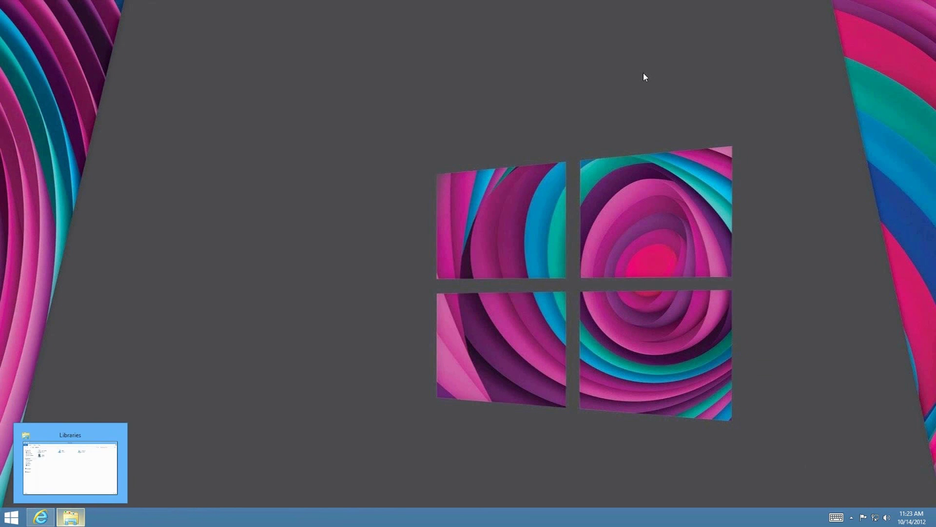
pyautogui.press('Escape')
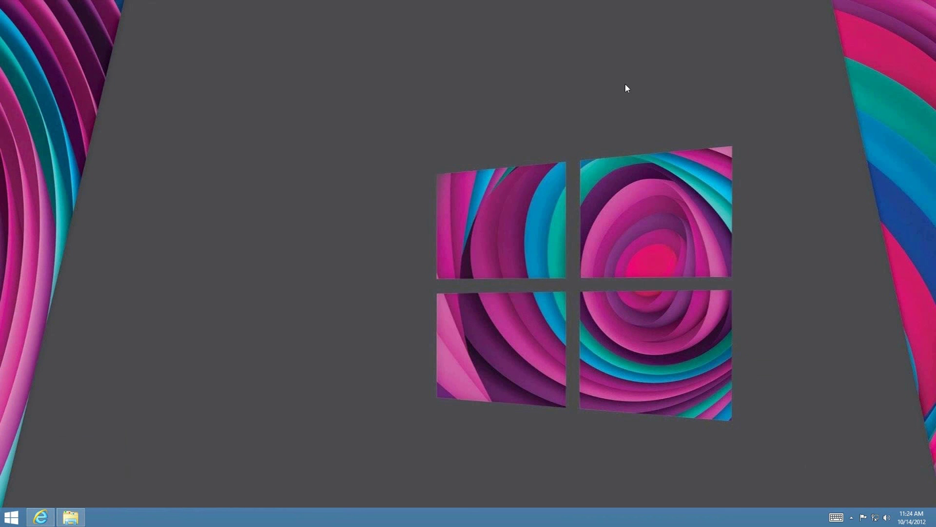
pyautogui.press('super+u')
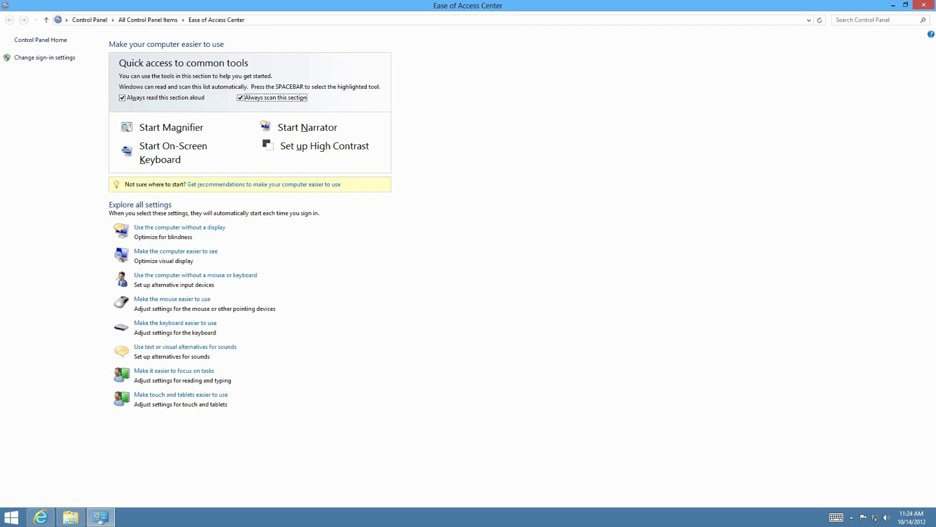
pyautogui.click(923, 5)
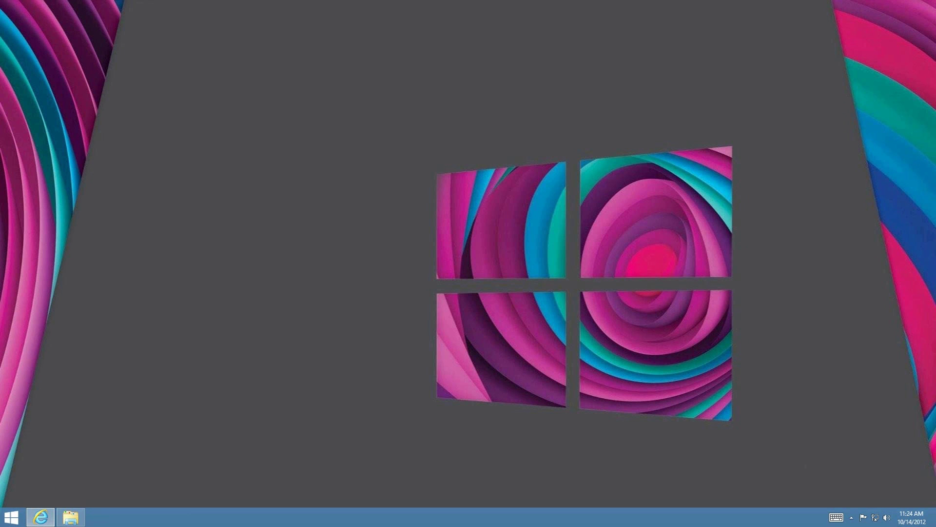
pyautogui.press('super+e')
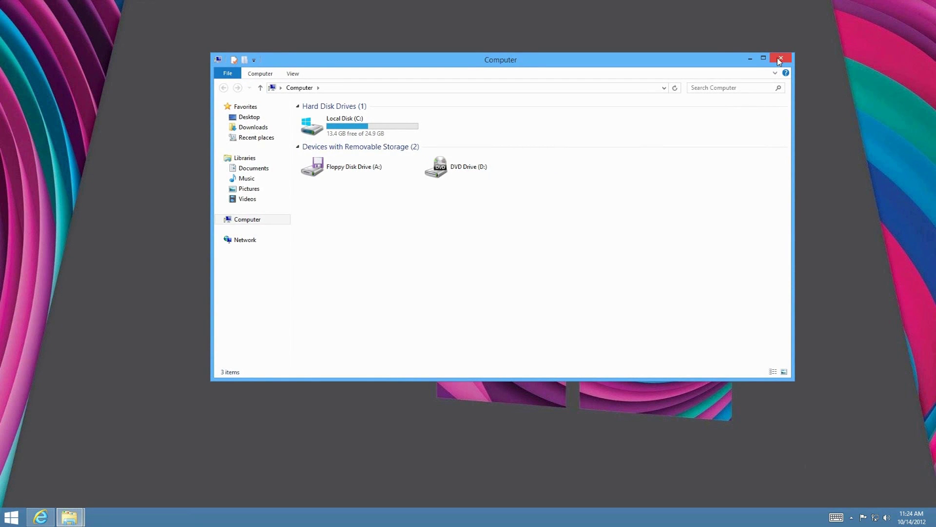
pyautogui.click(779, 60)
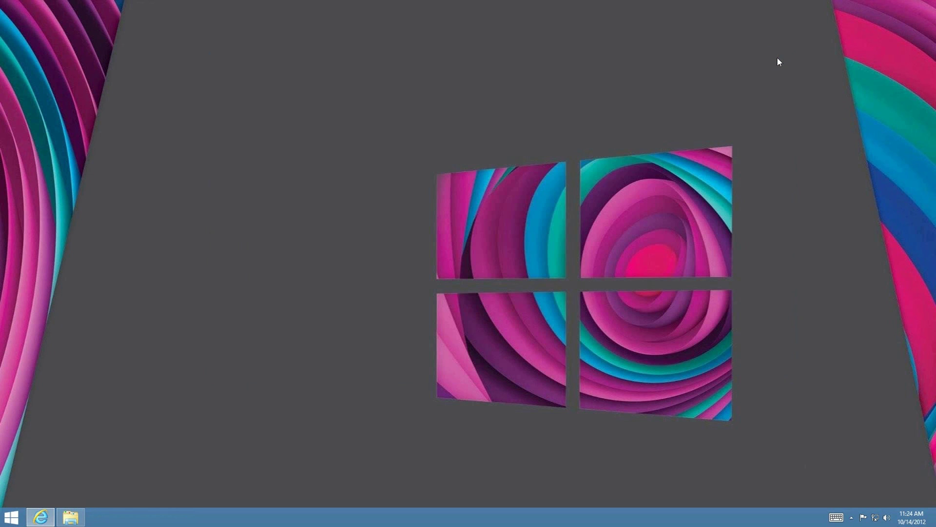
pyautogui.press('super+r')
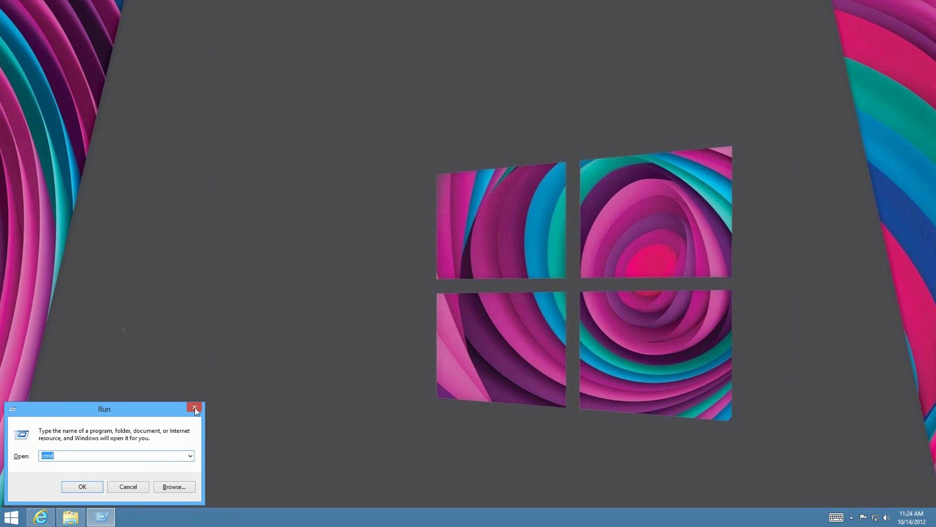
pyautogui.click(194, 408)
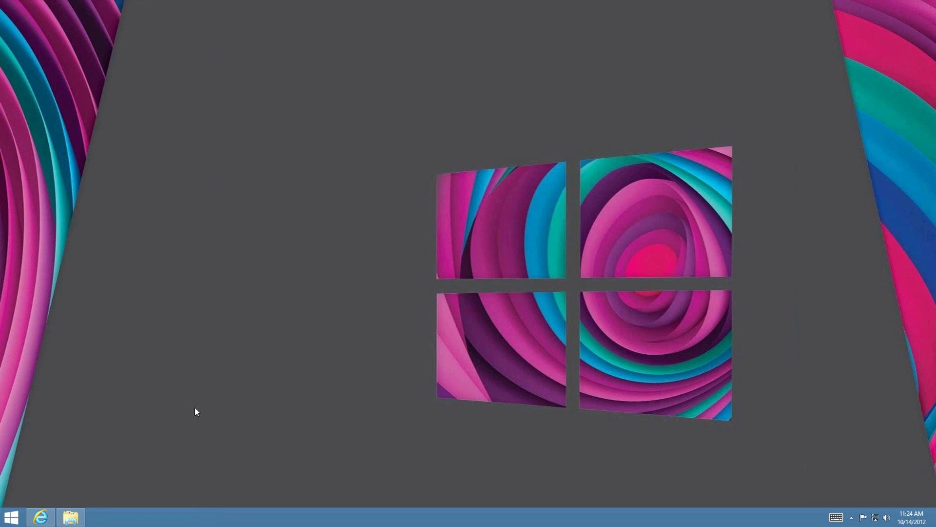
pyautogui.press('super+Pause')
pyautogui.hotkey('alt', 'F4')
pyautogui.press('super+Return')
pyautogui.press('super')
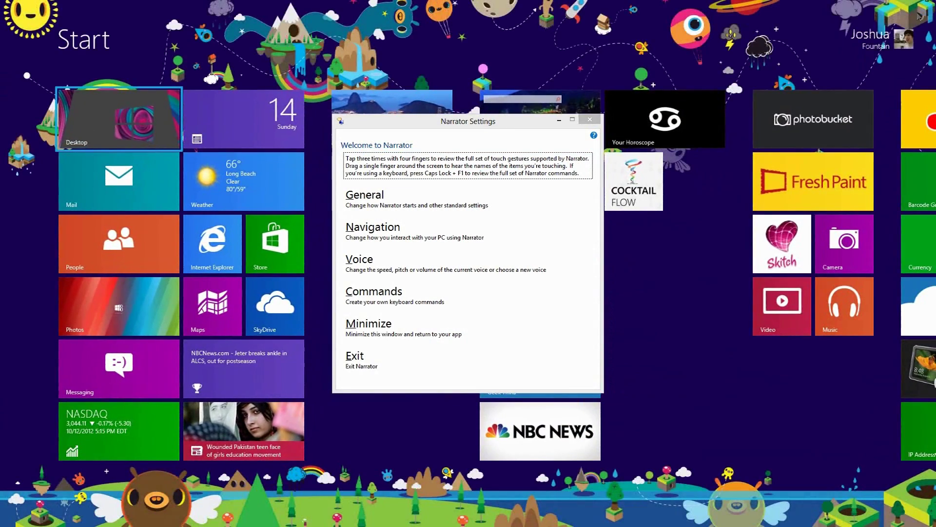
pyautogui.press('super')
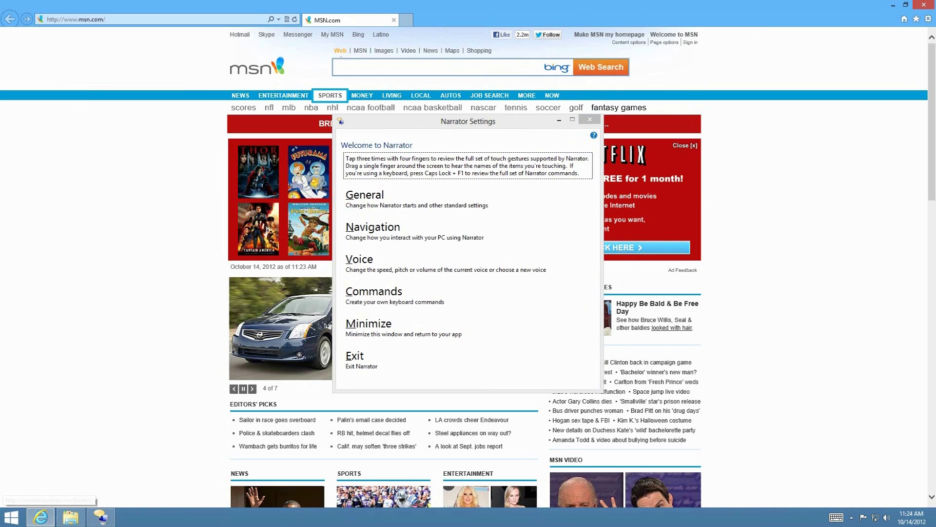
pyautogui.click(923, 5)
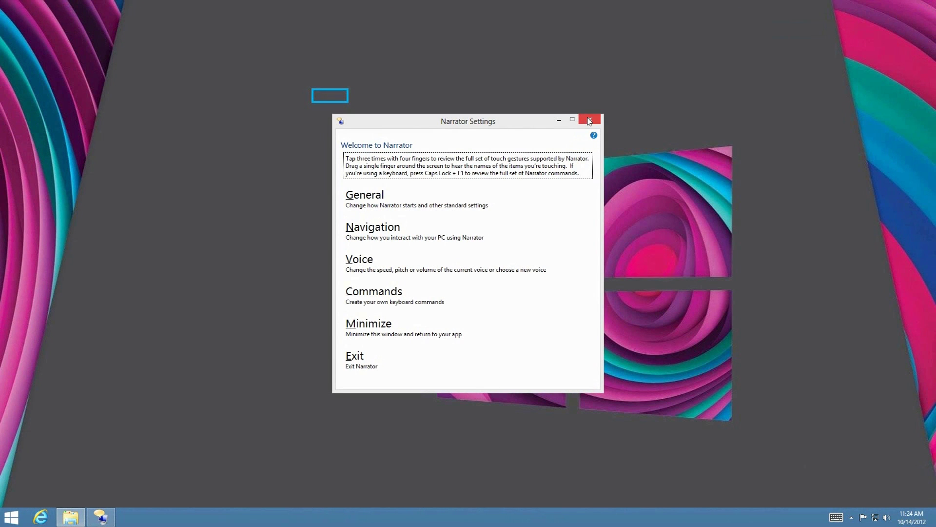
pyautogui.click(589, 121)
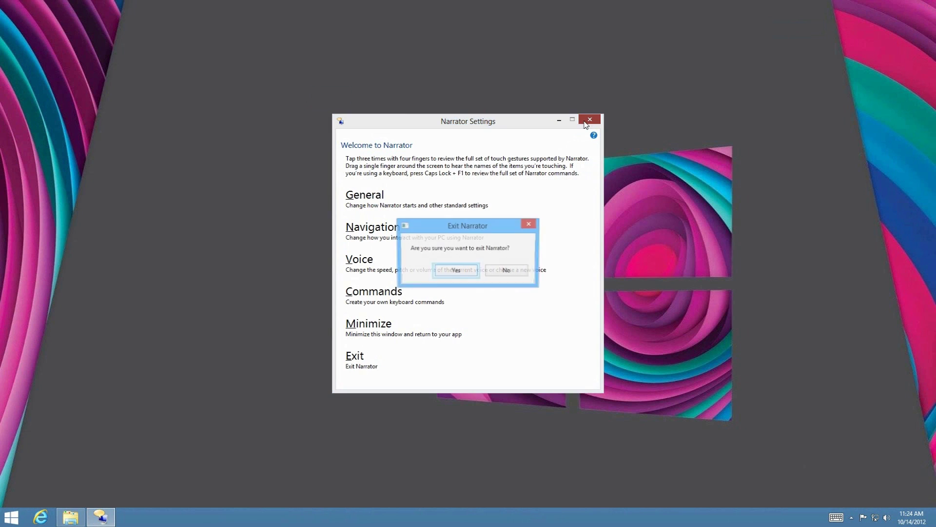
pyautogui.click(457, 271)
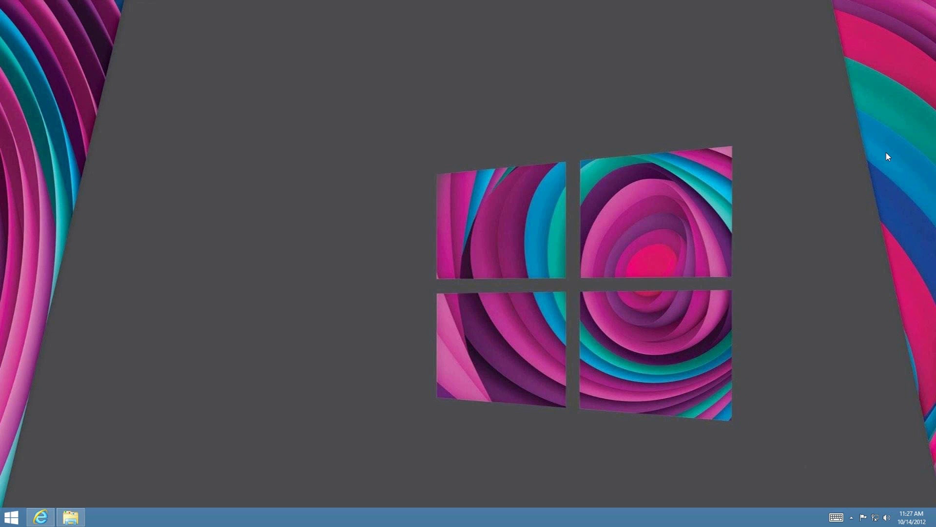
pyautogui.press('super+Tab')
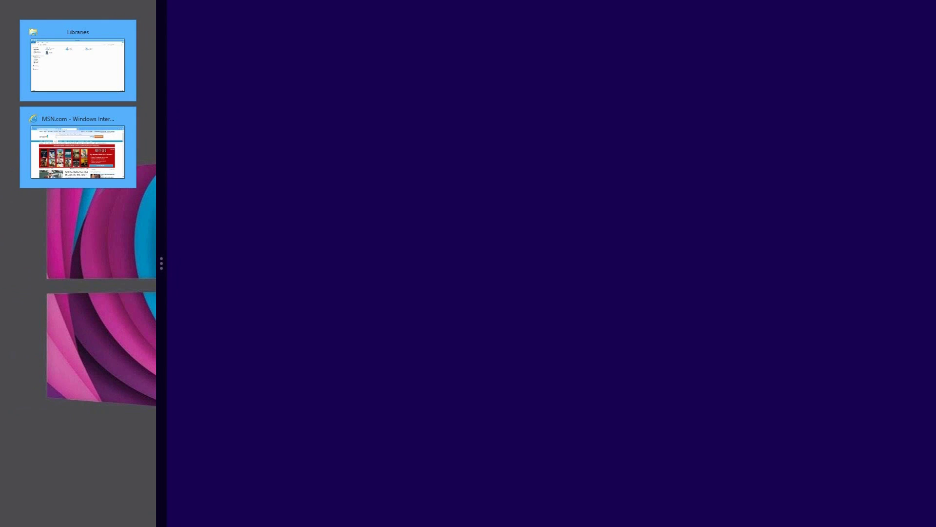
pyautogui.press('super+period')
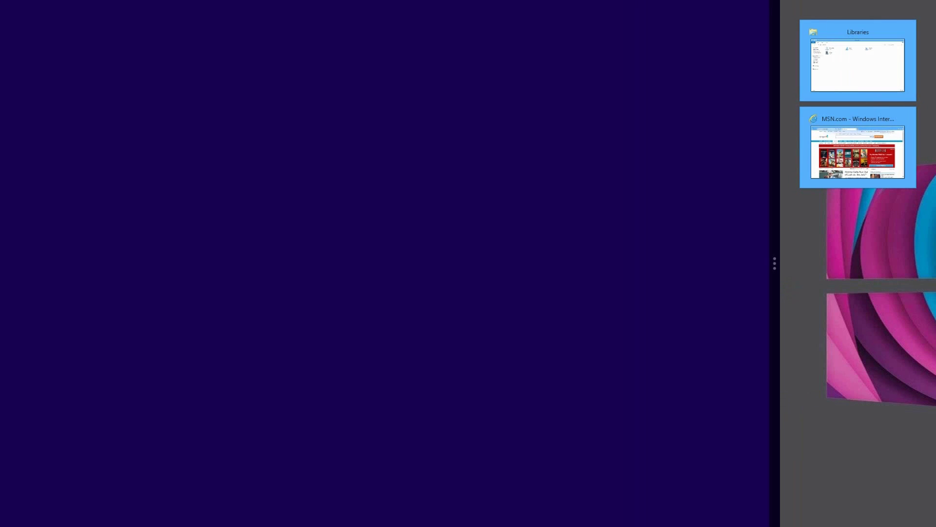
pyautogui.press('super+shift+period')
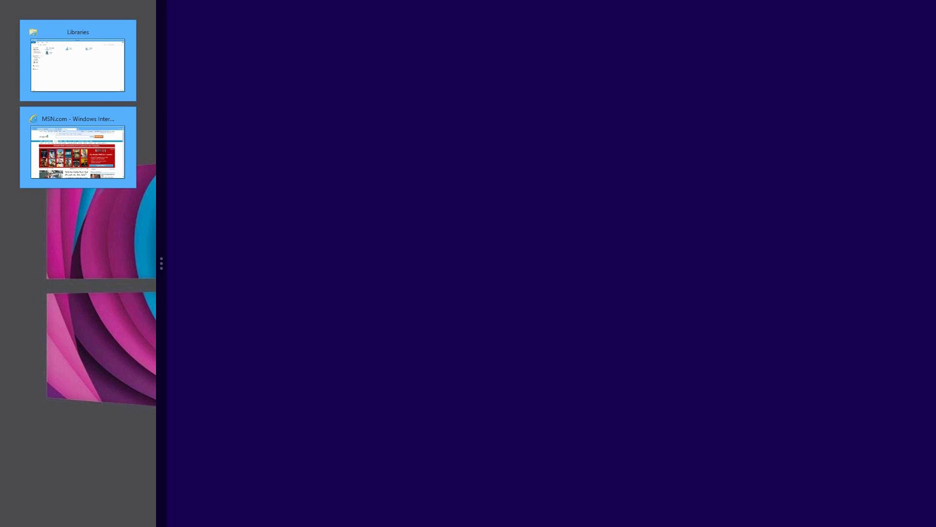
pyautogui.press('super+period')
pyautogui.press('super+d')
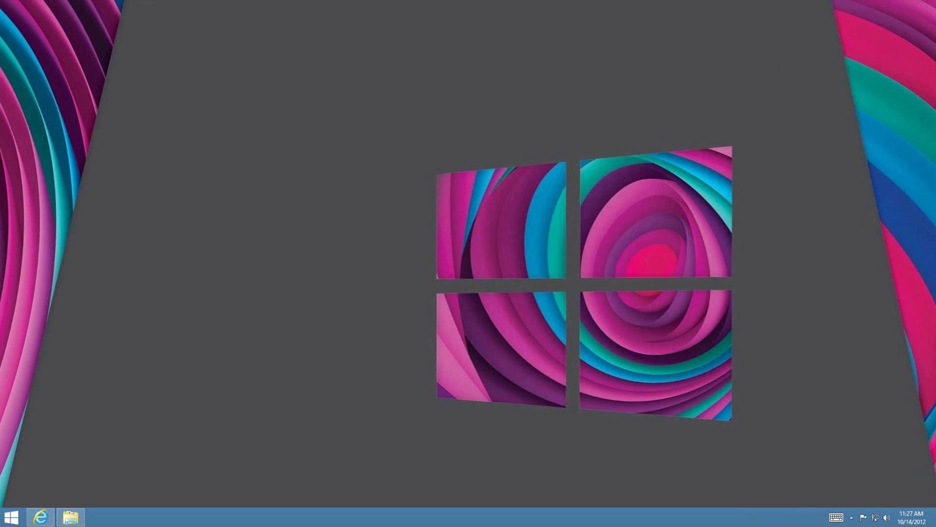
pyautogui.press('super')
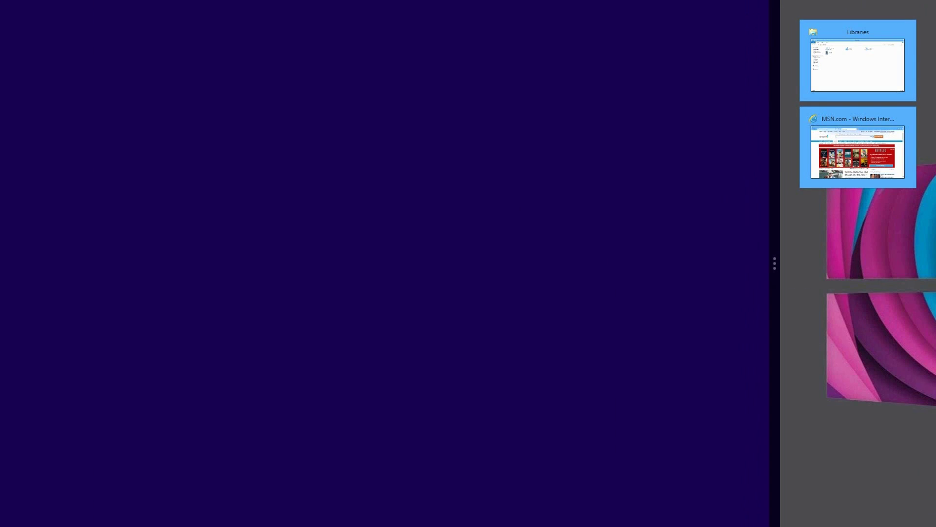
pyautogui.press('super+shift+period')
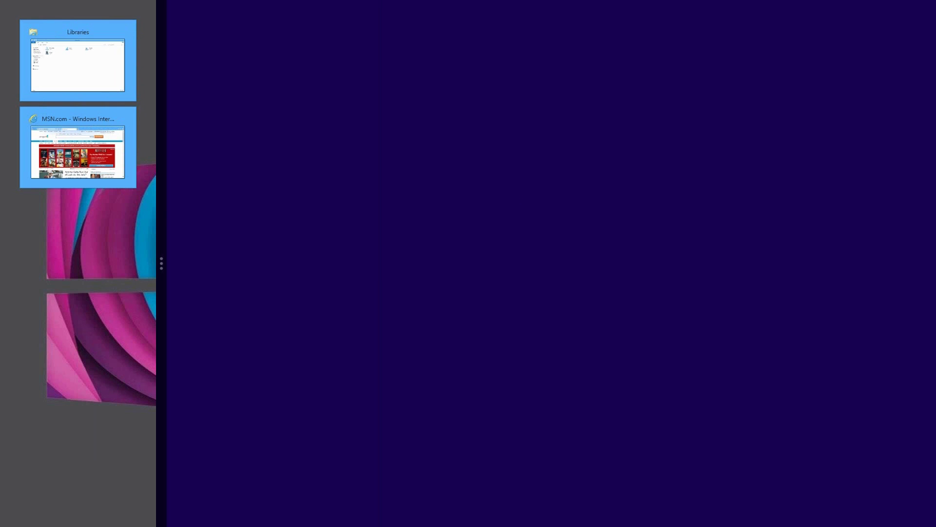
pyautogui.press('super')
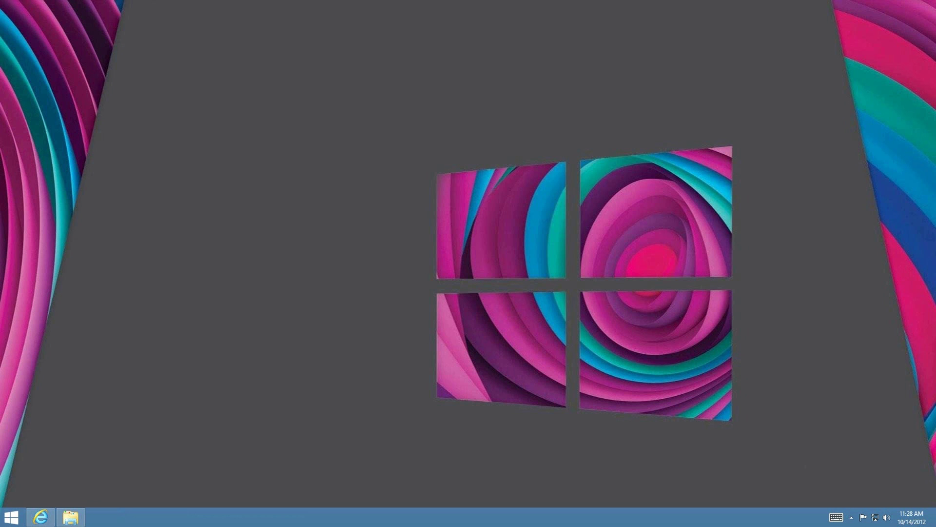
# Restore the Libraries and MSN windows, peek at the desktop with Win+comma, then hide everything with Win+D
pyautogui.click(70, 517)
pyautogui.click(47, 517)
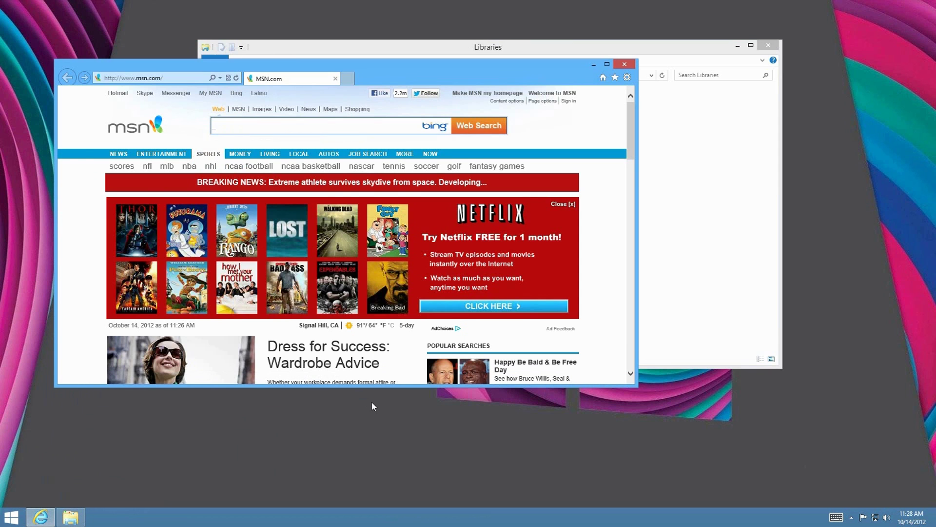
pyautogui.press('super+comma')
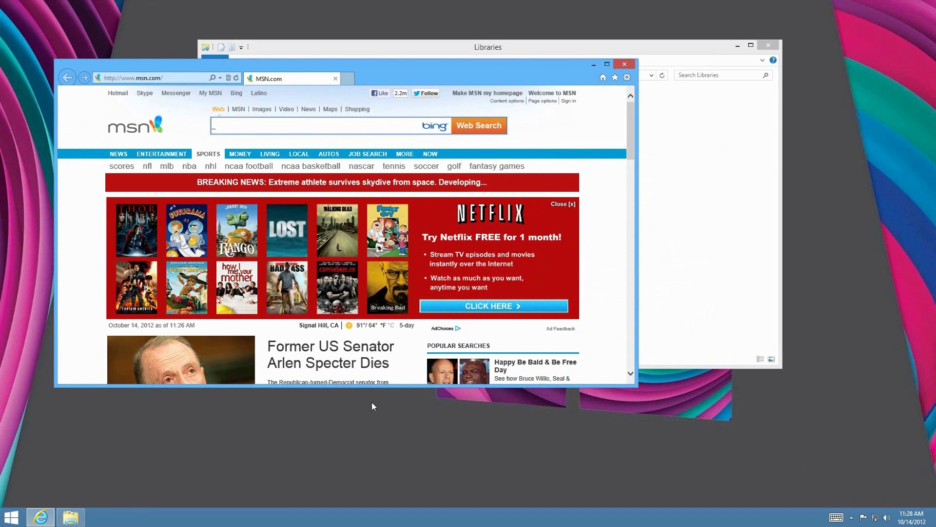
pyautogui.press('super+d')
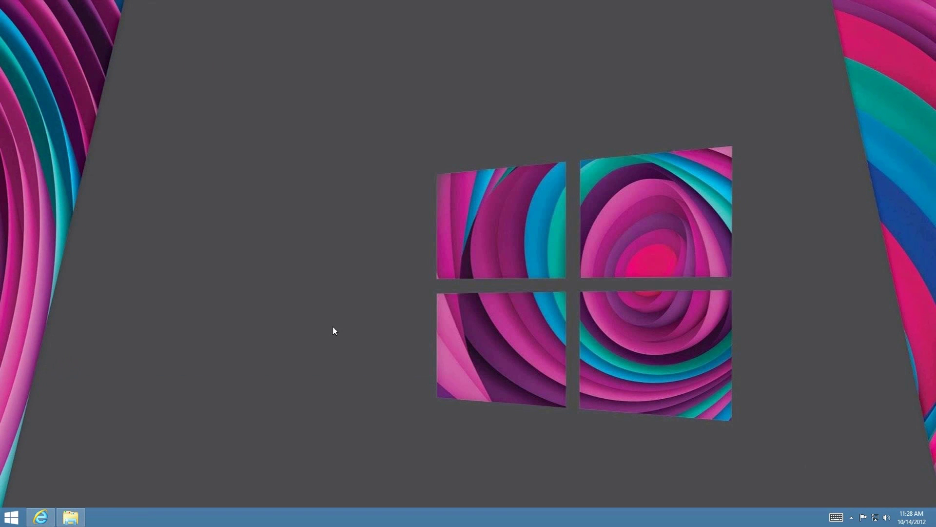
# Restore MSN and Libraries again, hide them with Win+D, and snap Bing Weather with Win+period
pyautogui.click(41, 517)
pyautogui.click(66, 519)
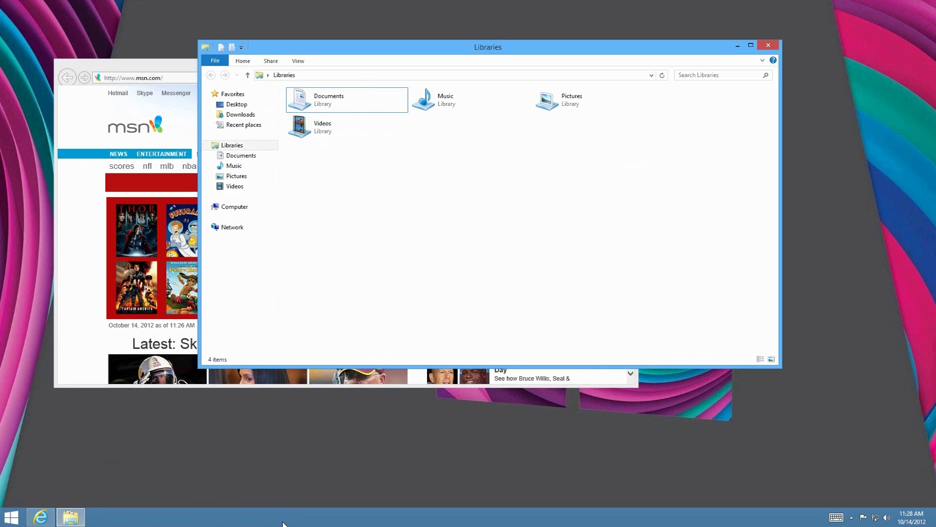
pyautogui.press('super+d')
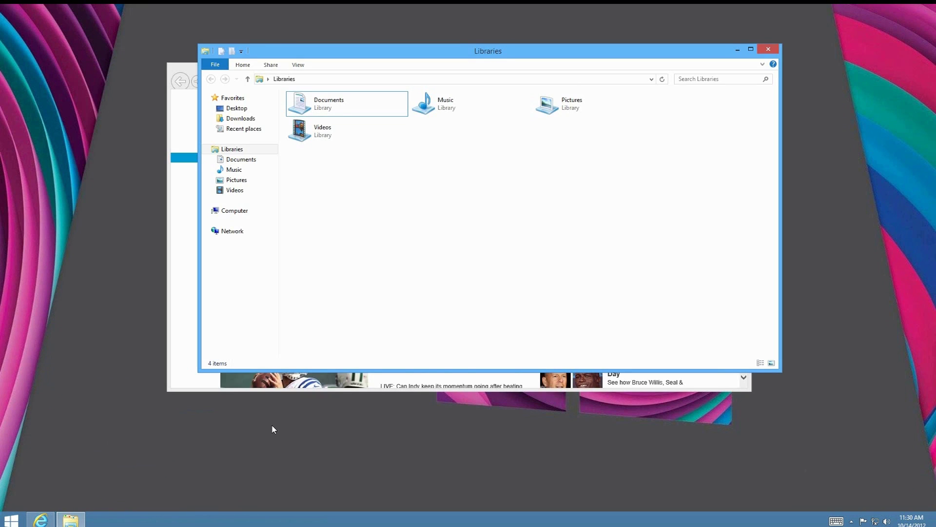
pyautogui.press('super+period')
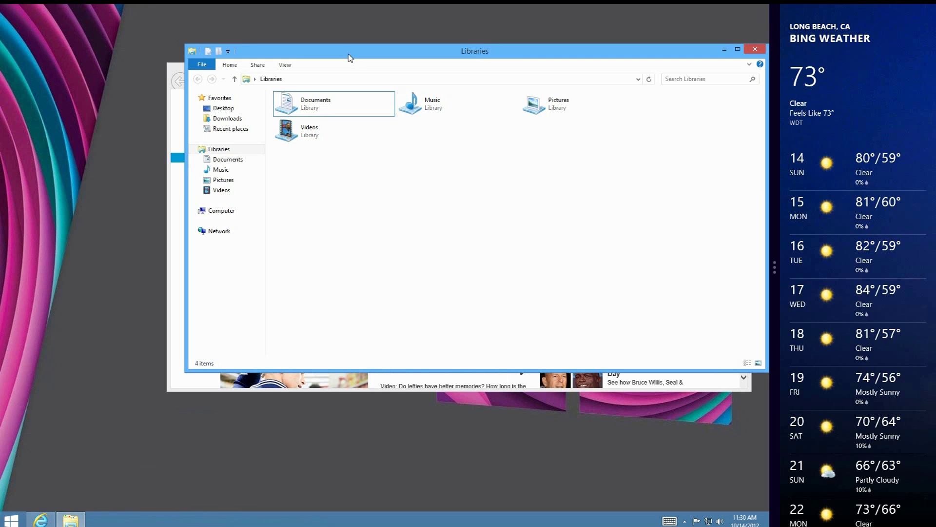
# Leave the desktop and snapped Weather view for the full-screen Start screen of live tiles
pyautogui.scroll(-2, 882, 241)
pyautogui.scroll(2, 882, 241)
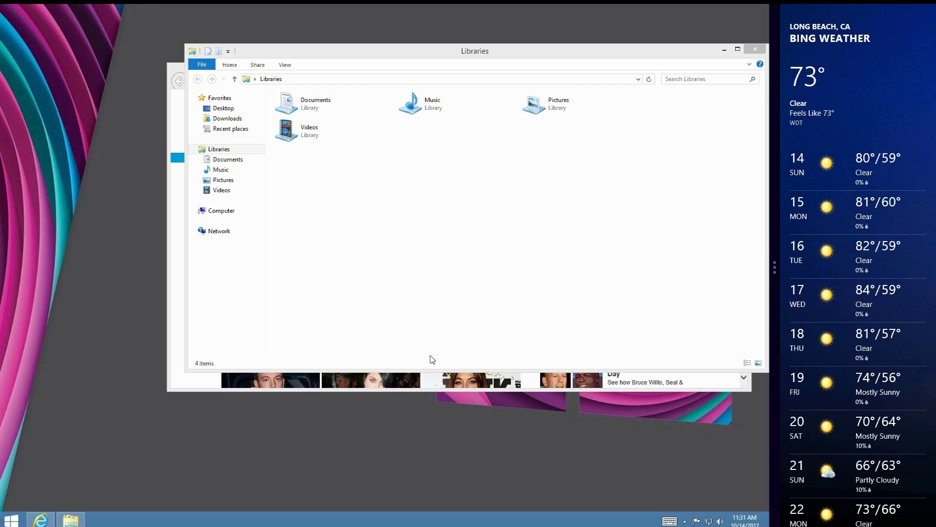
pyautogui.press('super')
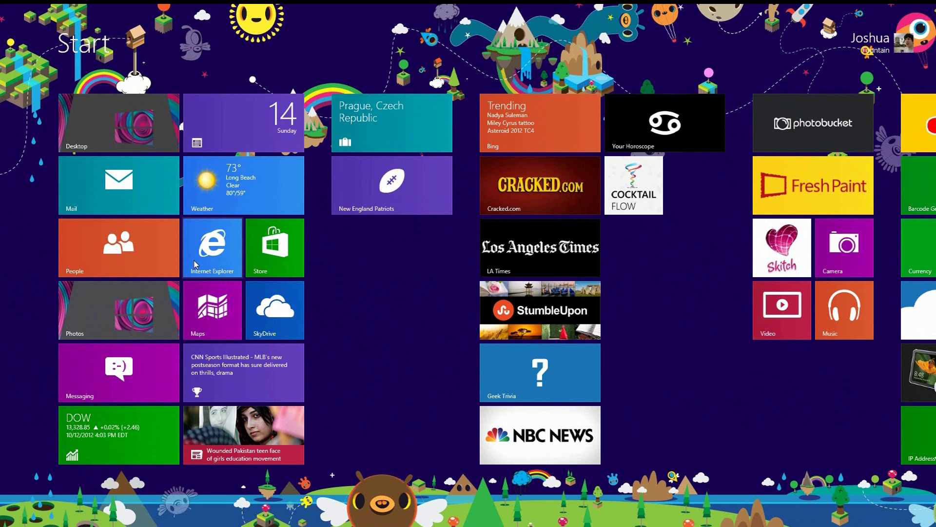
# Zoom the Start screen out to its tile-group overview, zoom back in, then return to the desktop
pyautogui.hotkey('ctrl', '-')
pyautogui.click(195, 271)
pyautogui.press('super')
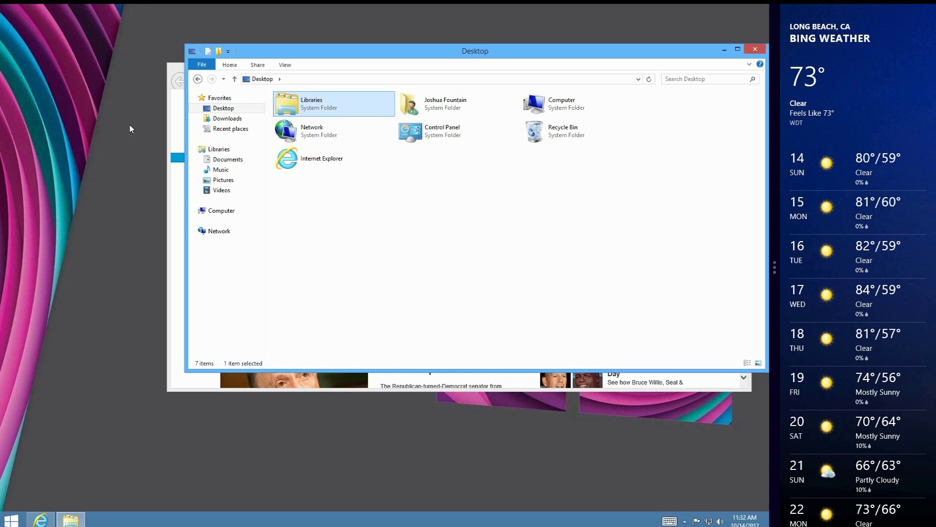
# Create 'New folder' in the Desktop folder and display the folder contents as medium icons
pyautogui.hotkey('ctrl', 'shift', 'n')
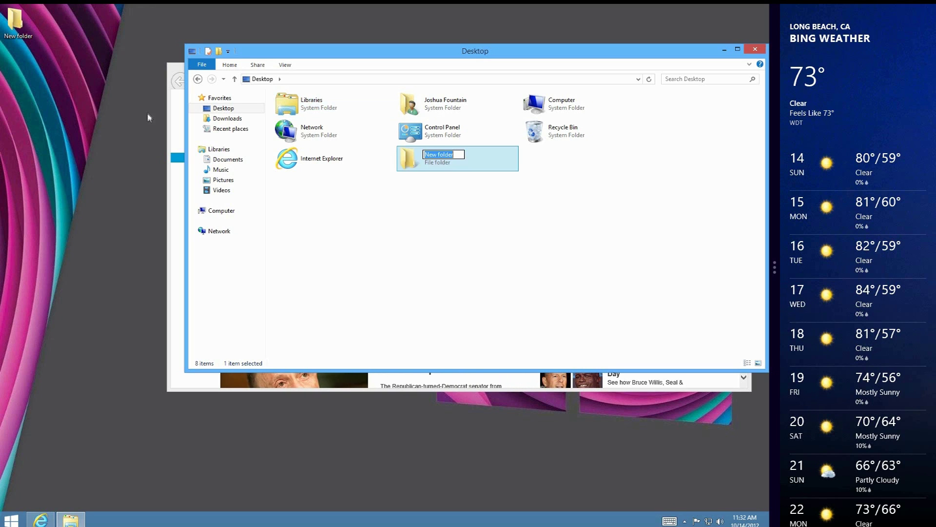
pyautogui.press('Return')
pyautogui.hotkey('ctrl', 'shift', '3')
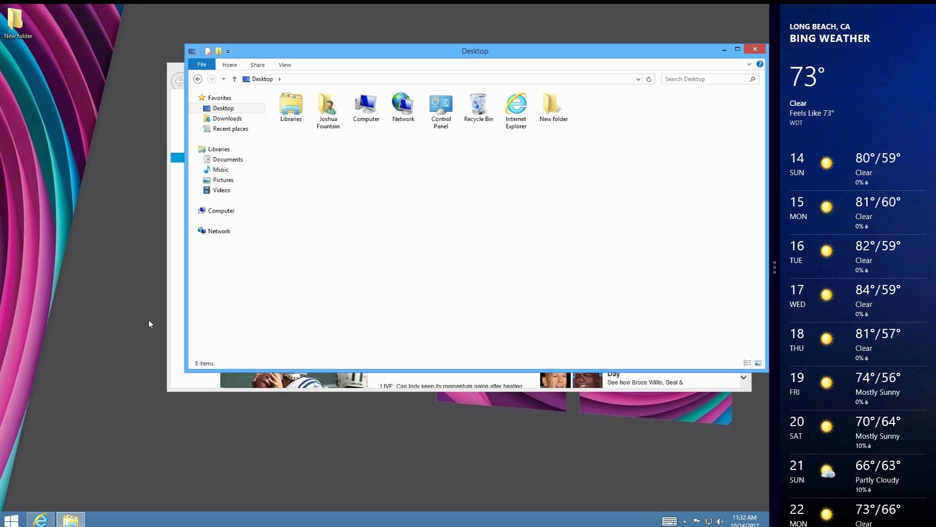